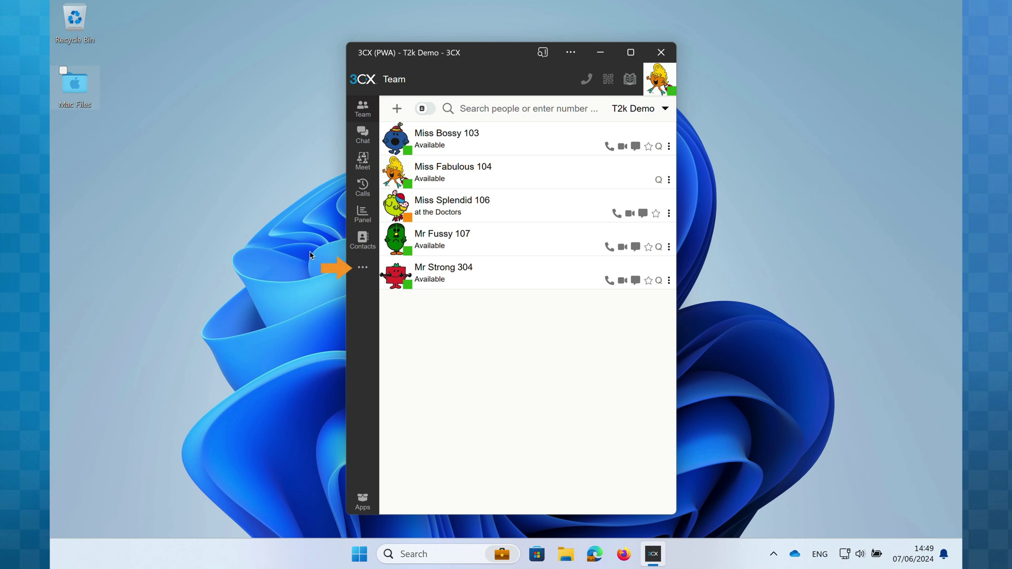
Check the missed calls in the call history, and open the voicemail list.
click(365, 269)
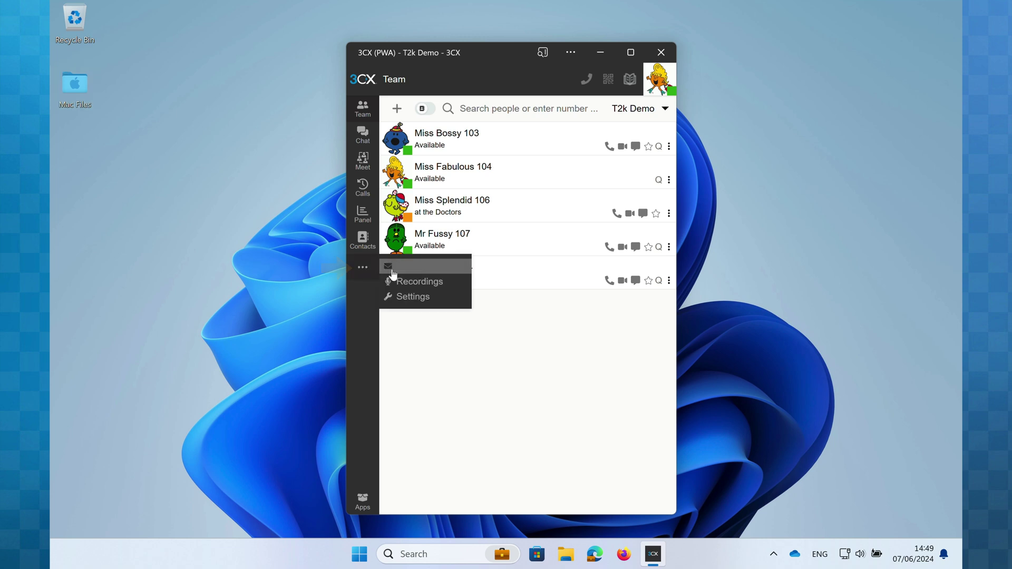
click(416, 269)
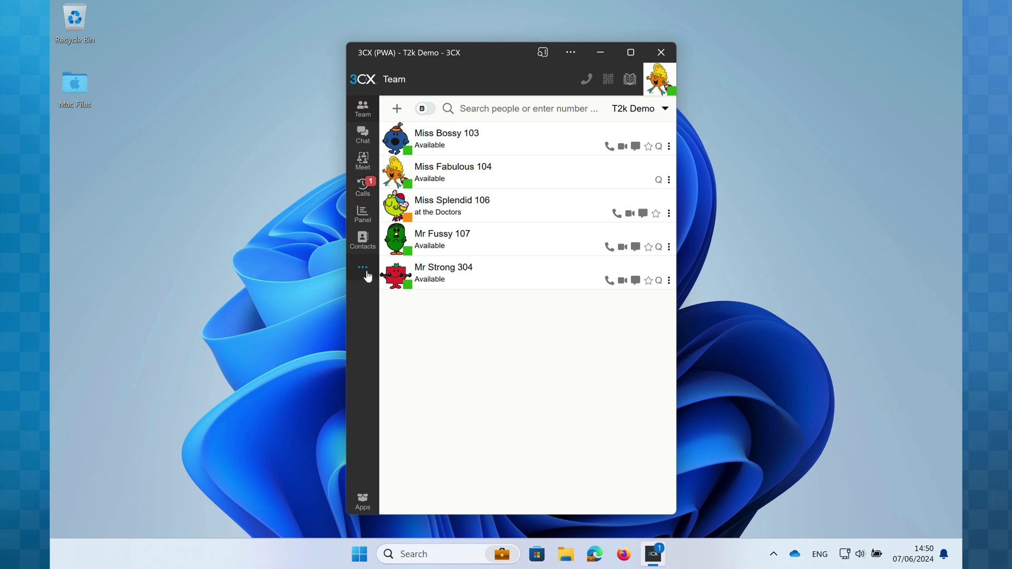
click(364, 191)
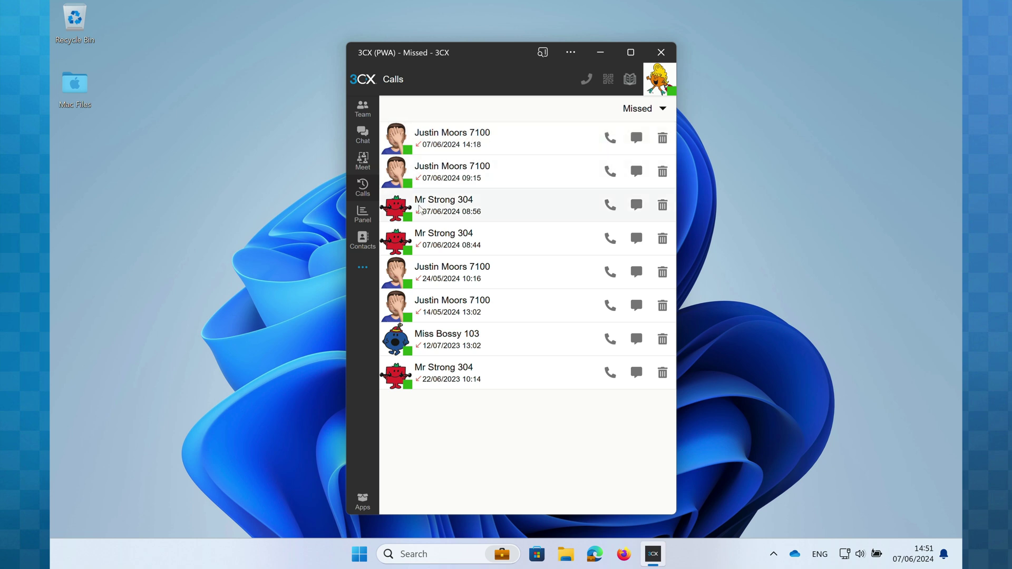
click(363, 269)
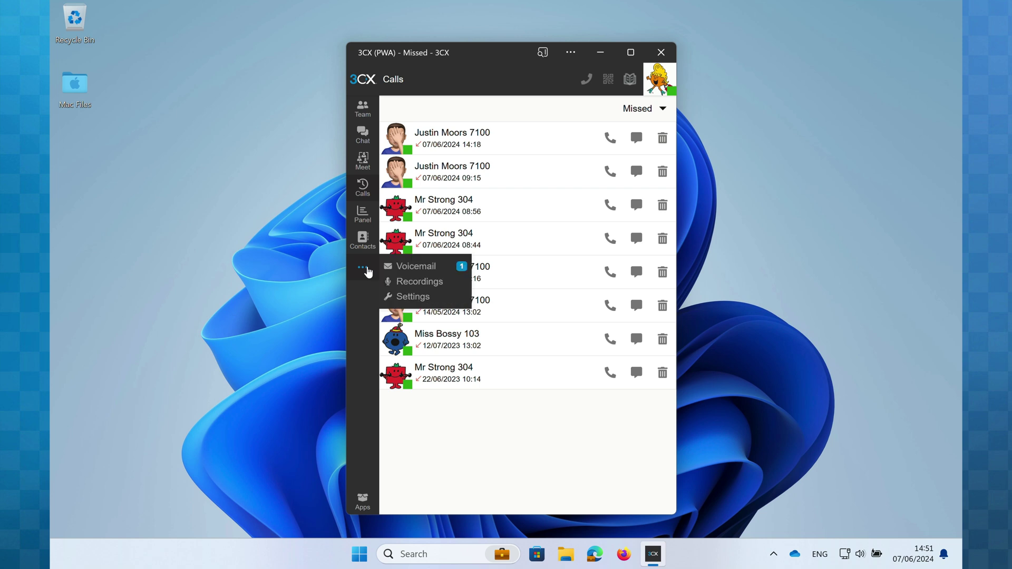
click(427, 268)
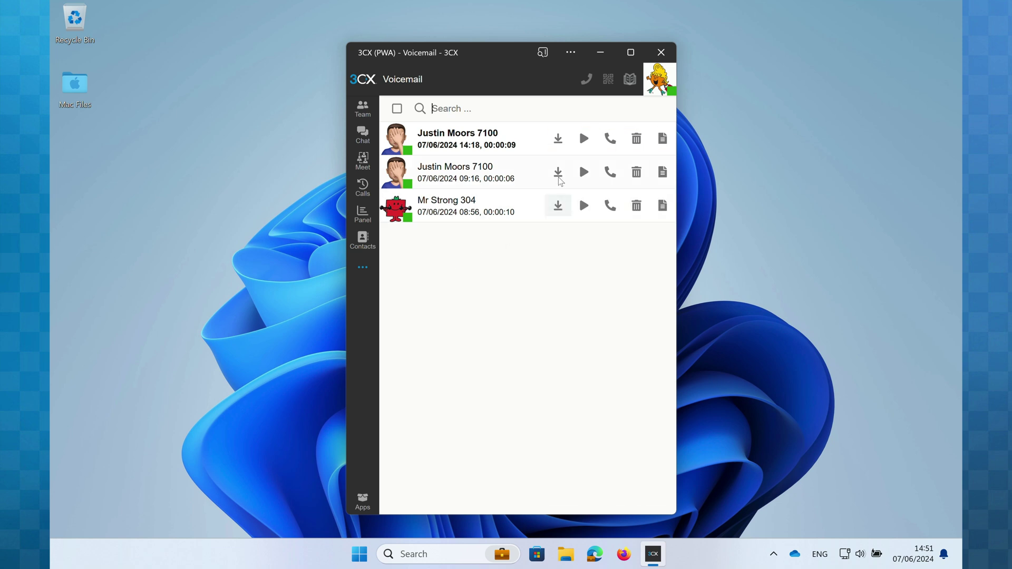
Download the newest voicemail, and play it back by answering the PlayFile call and hanging up once heard.
click(558, 139)
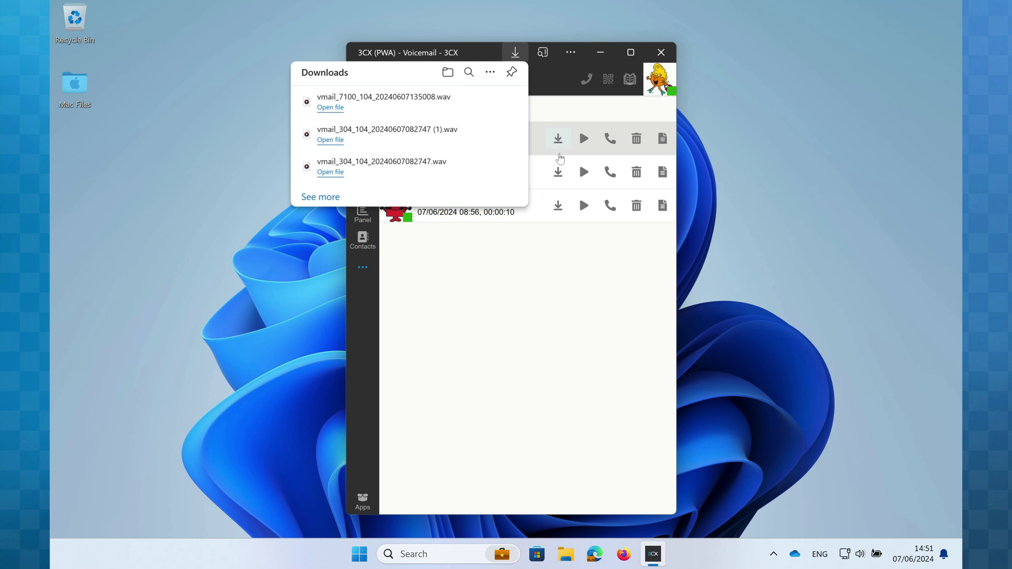
click(550, 258)
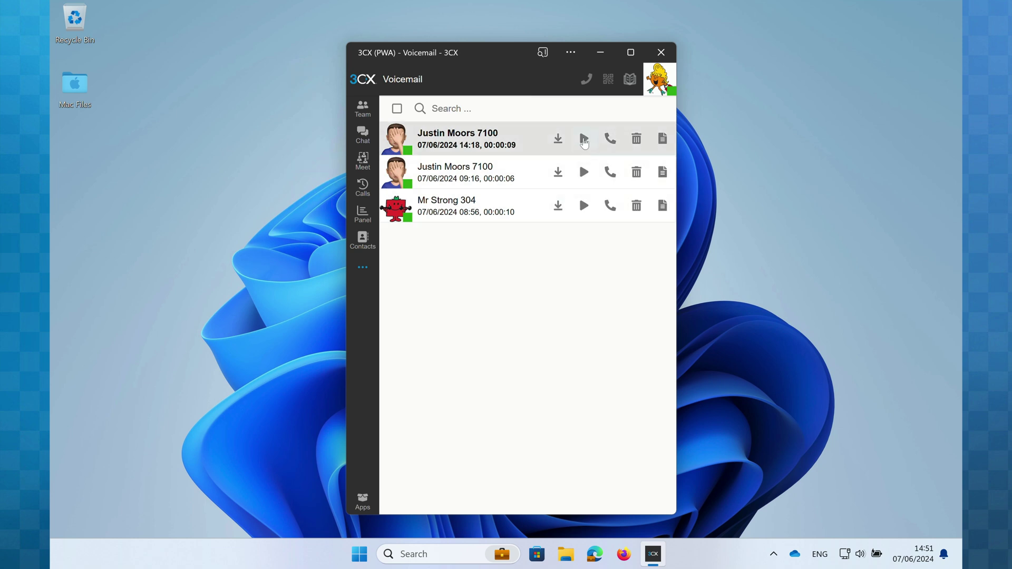
click(584, 139)
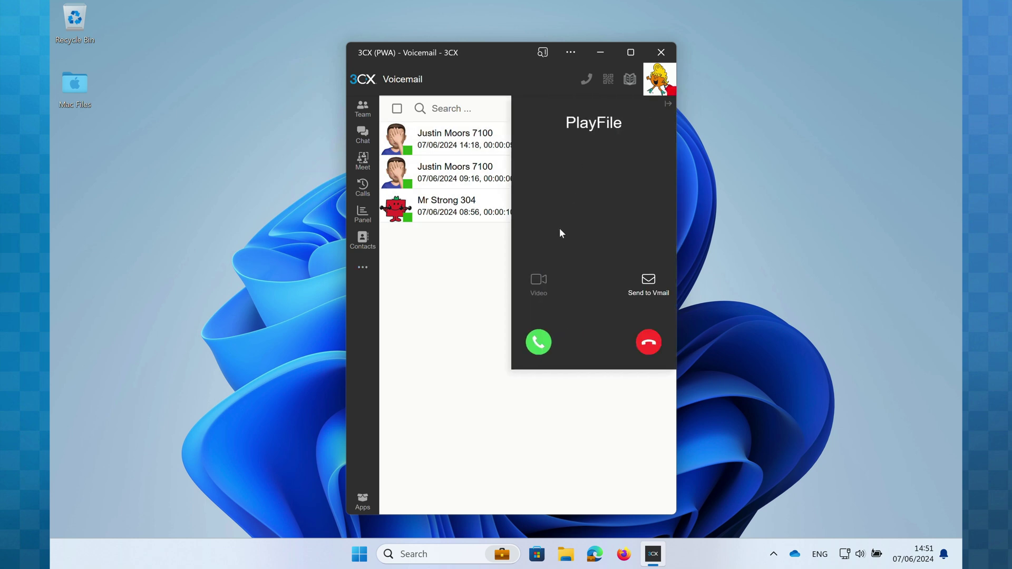
click(537, 340)
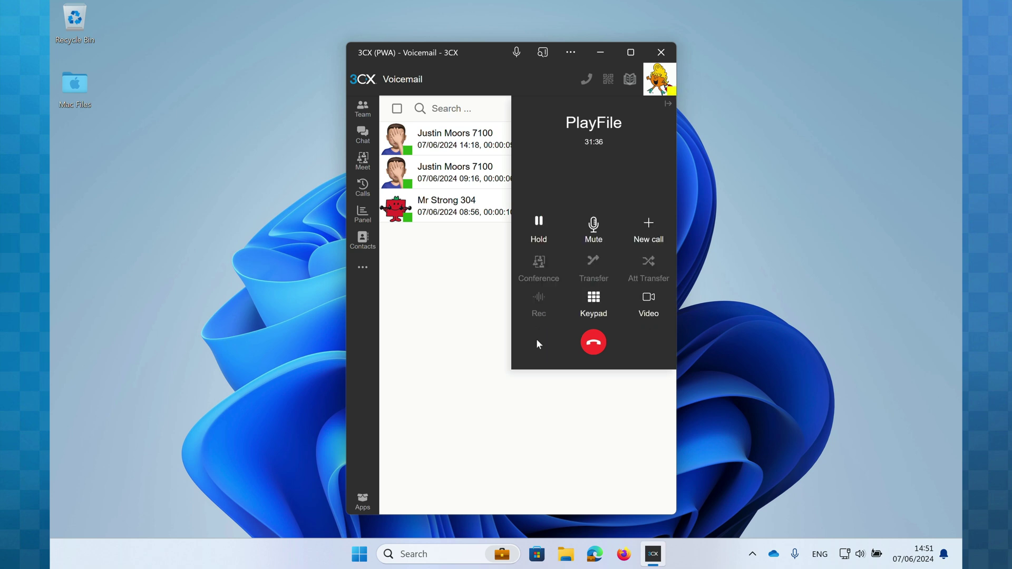
click(594, 345)
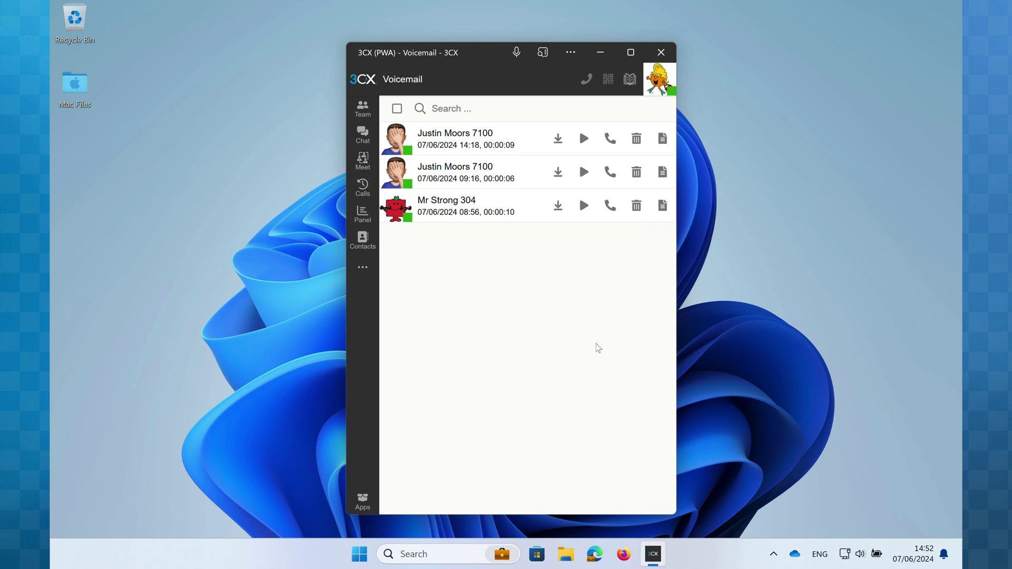
Call back the sender of the newest voicemail from the voicemail list and end the call.
click(610, 138)
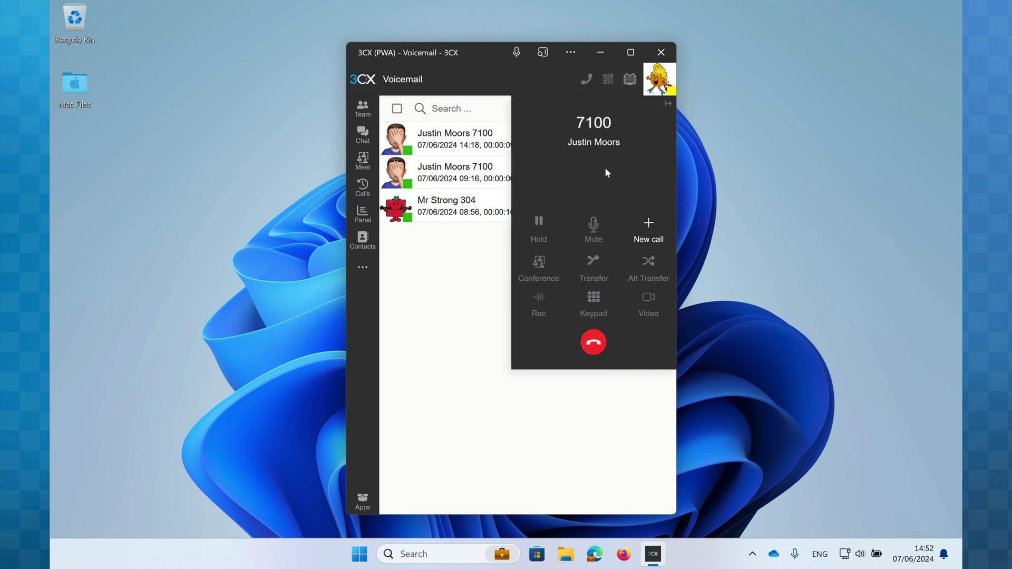
click(594, 345)
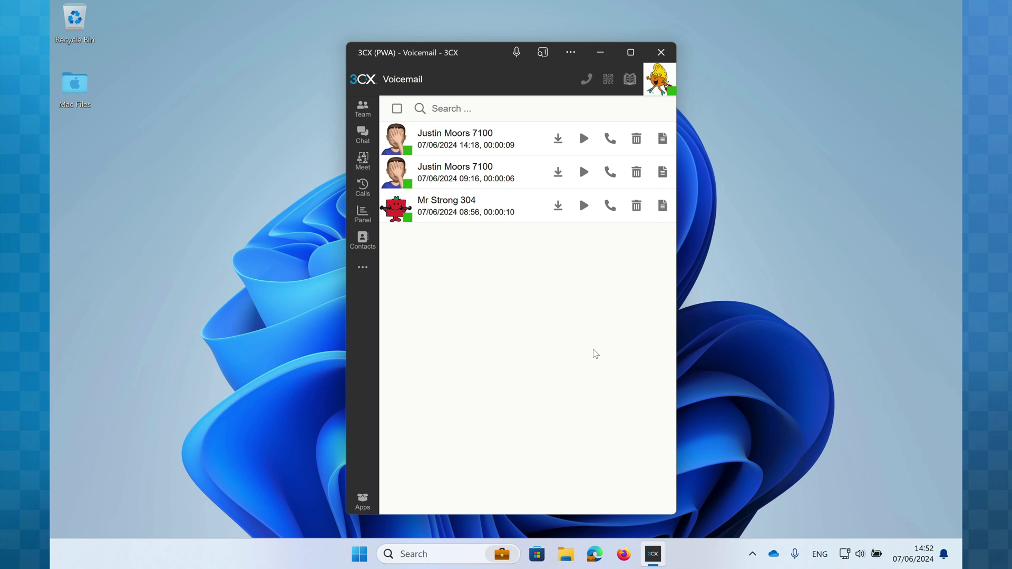
Start deleting the newest voicemail but cancel it, and read that voicemail's transcription.
click(636, 138)
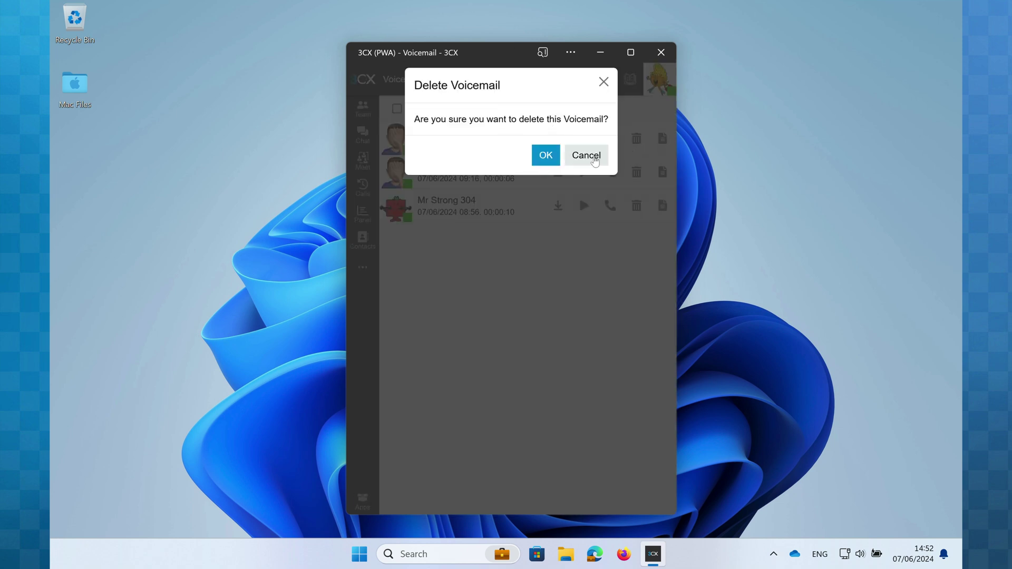
click(596, 157)
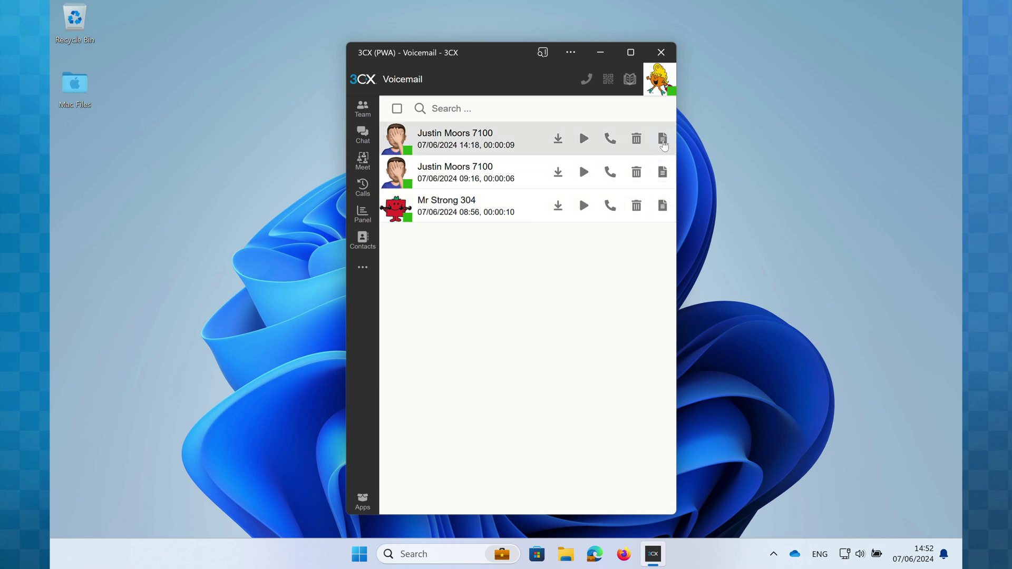
click(663, 140)
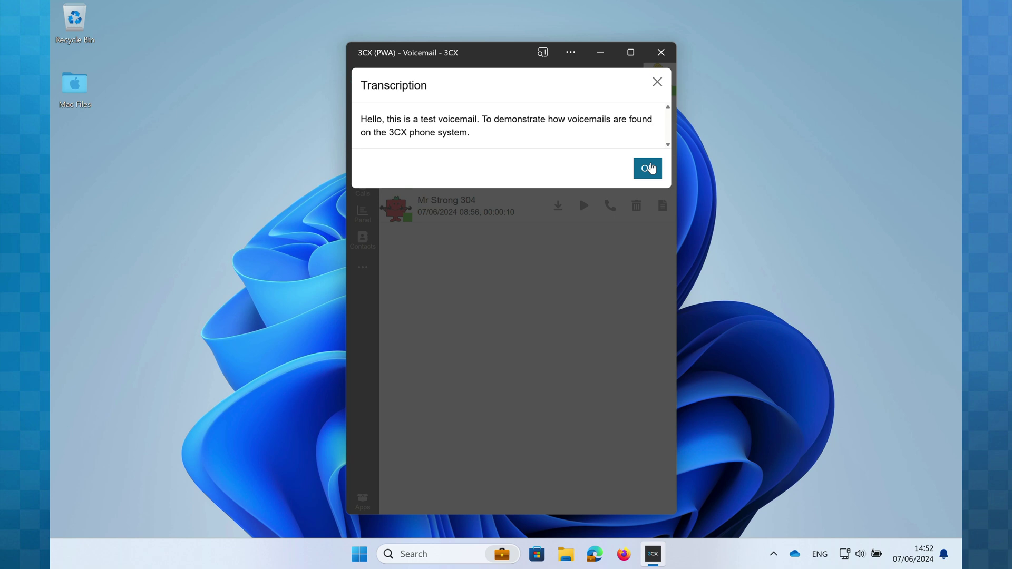
click(650, 168)
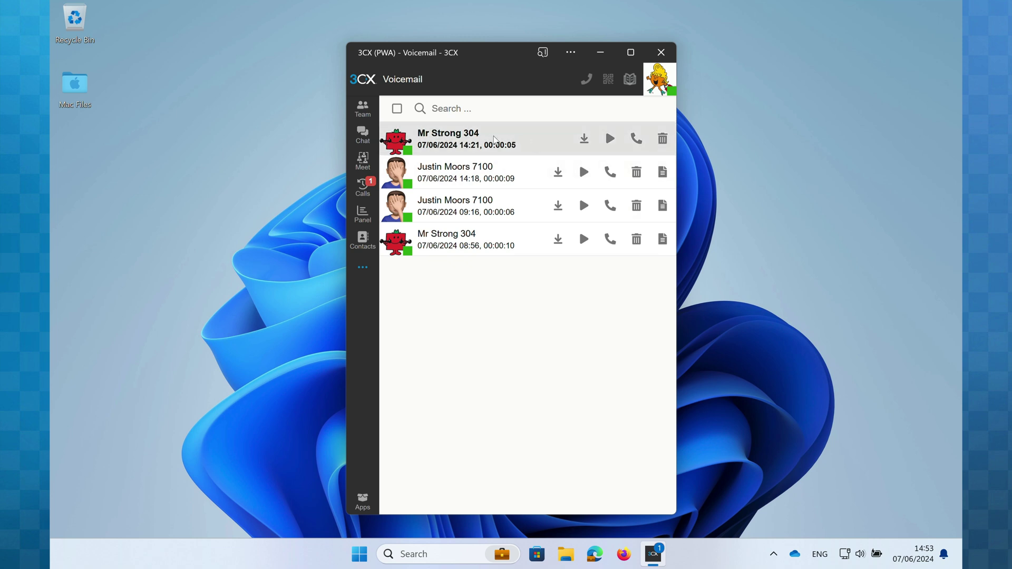
Mark the new unread voicemail as heard, and select all four voicemails in the list.
click(395, 138)
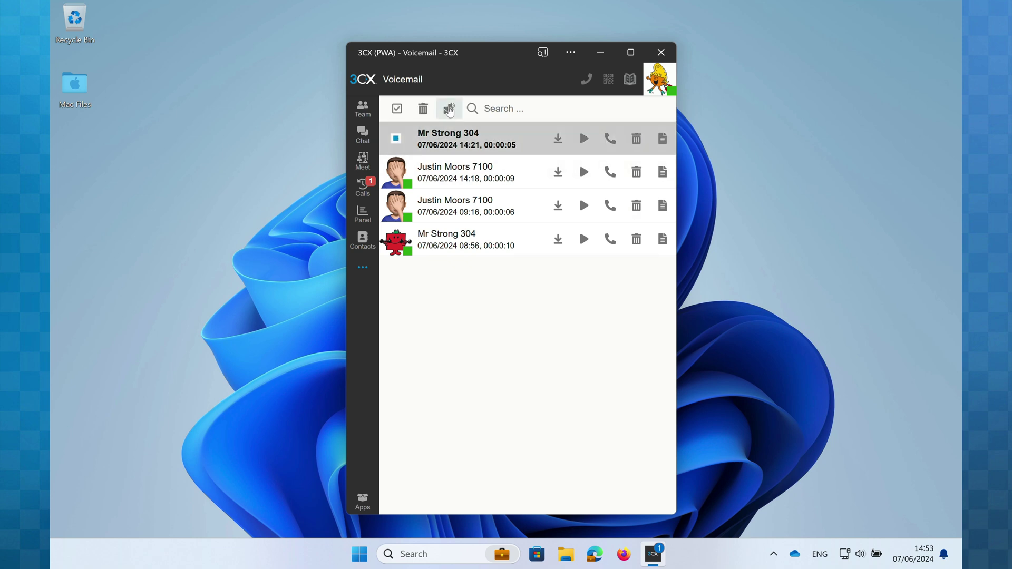
click(449, 109)
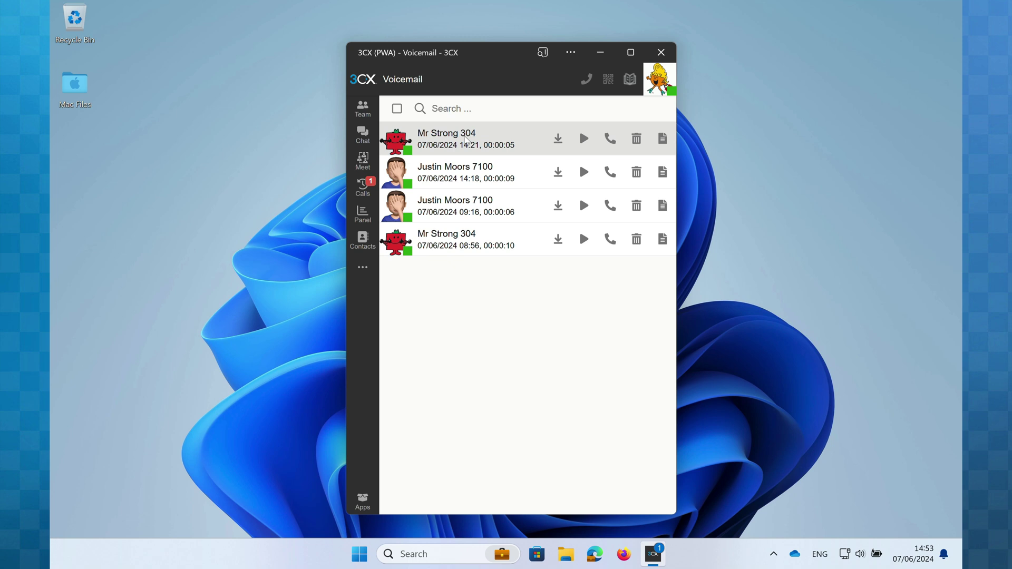
click(466, 139)
click(456, 171)
click(455, 196)
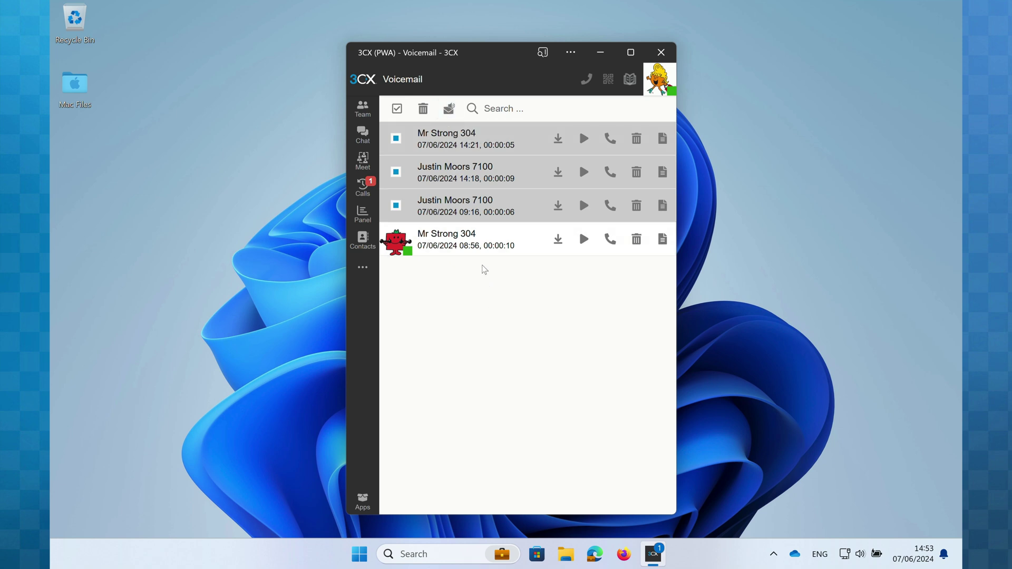
click(482, 248)
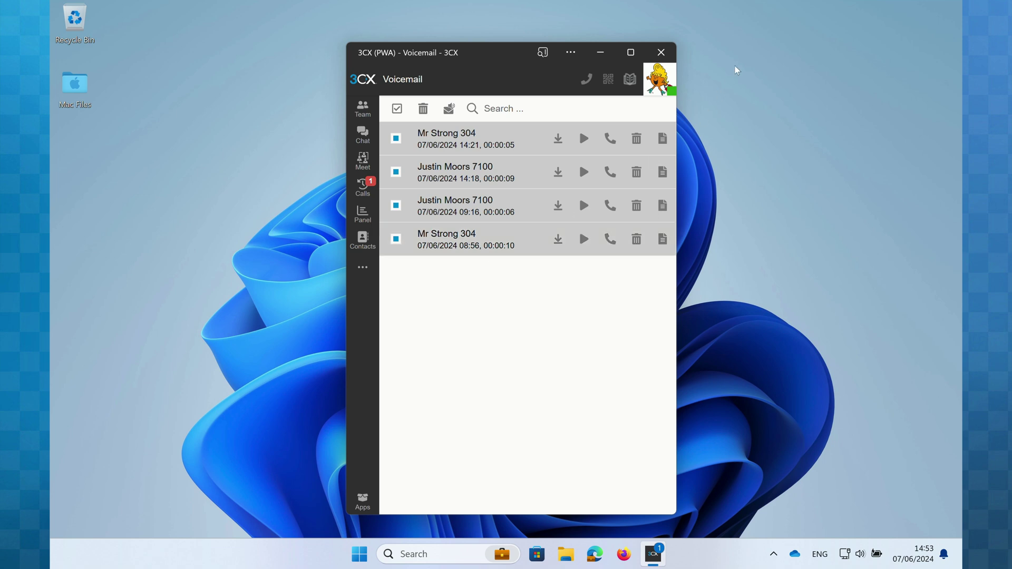
Open the Greetings settings of the own profile and widen the window so every greeting option fits.
click(653, 83)
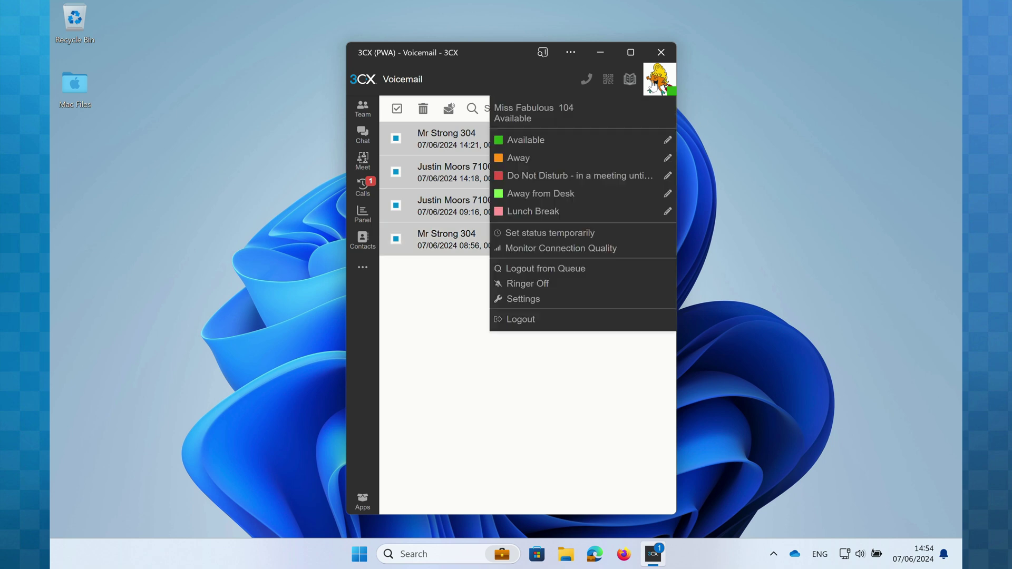
click(543, 298)
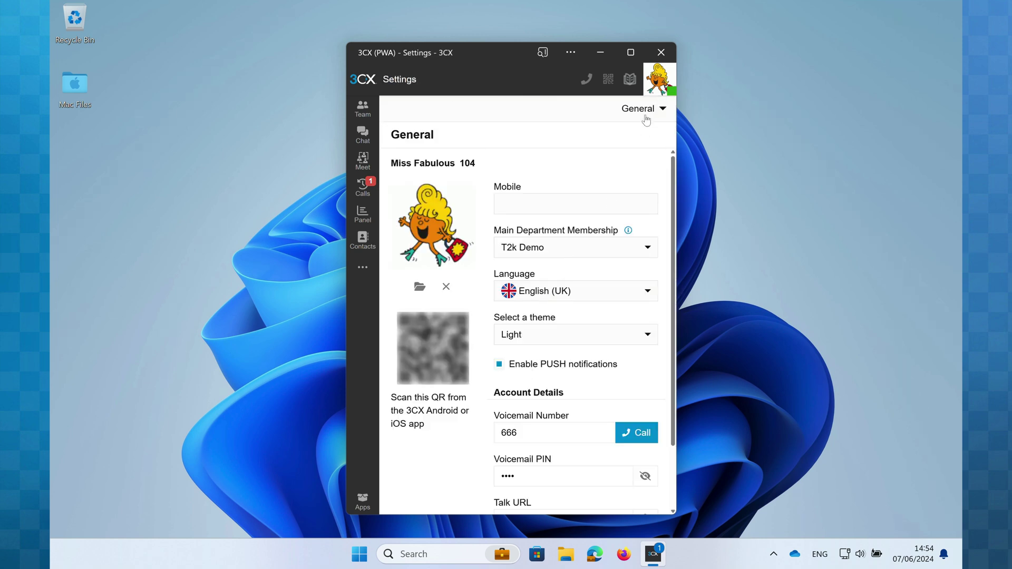
click(647, 110)
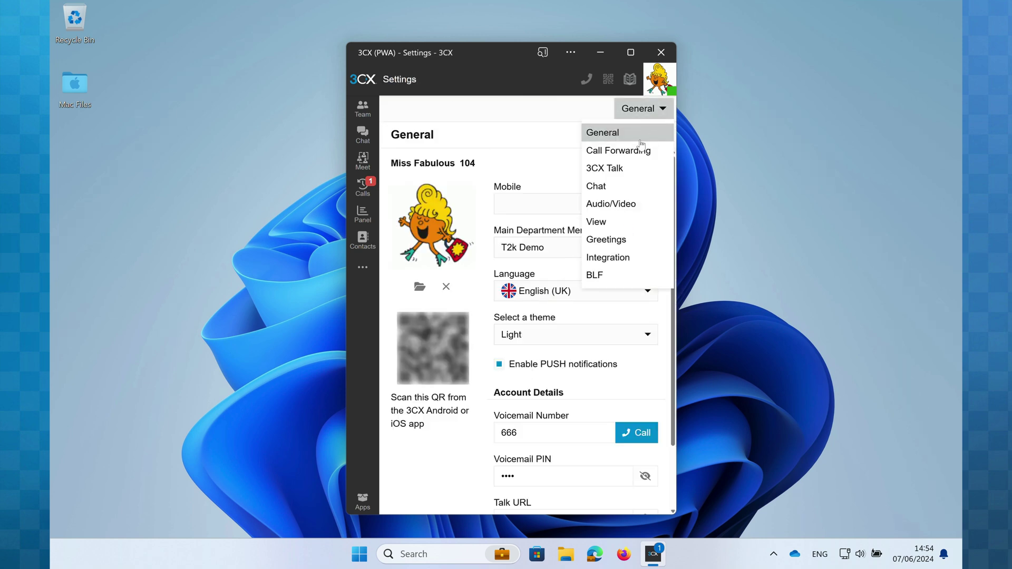
click(619, 239)
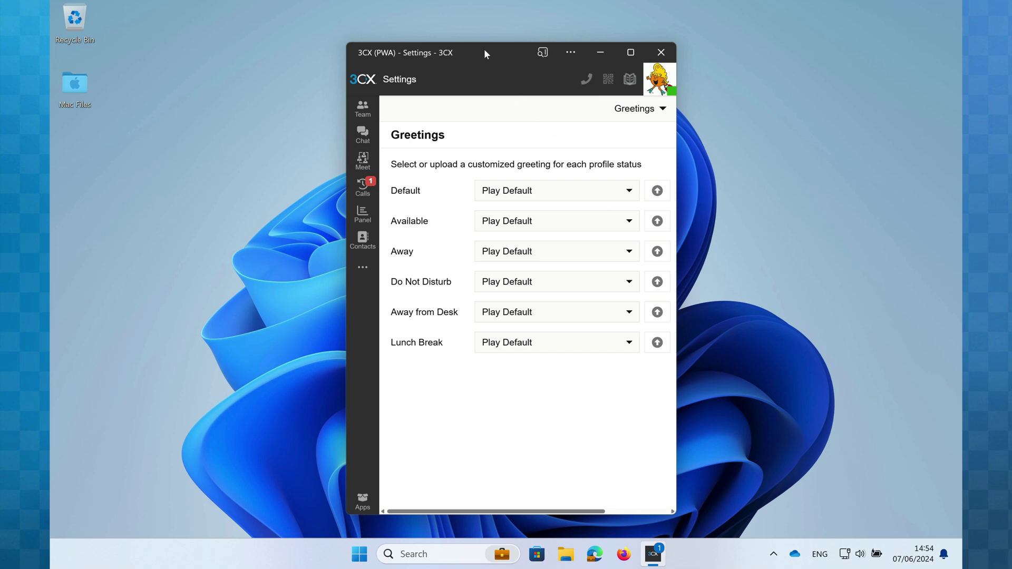
drag(484, 49, 316, 41)
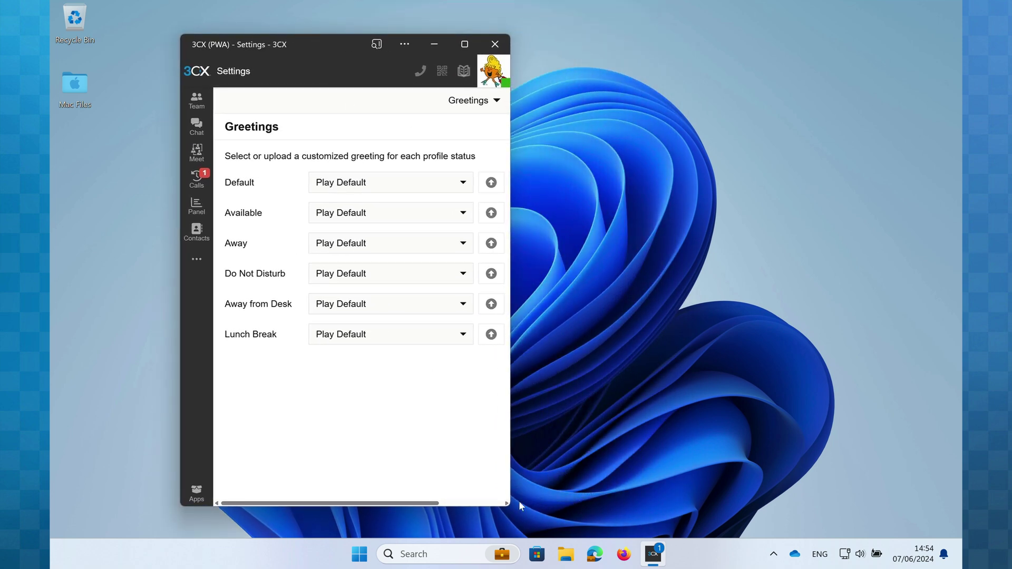
drag(513, 504, 846, 516)
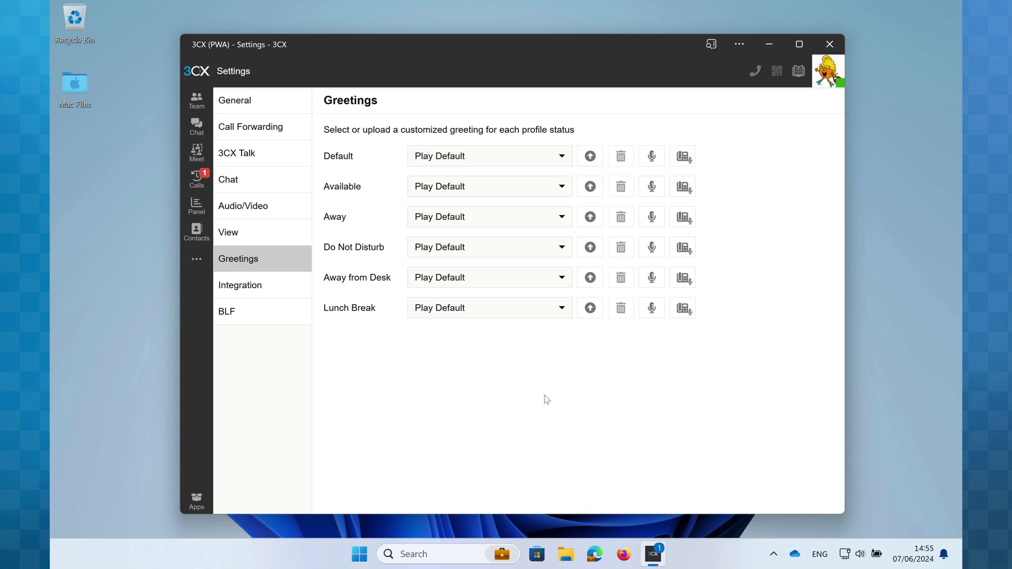
Open the Wave Sound file chooser for the Lunch Break greeting and cancel it without choosing a file.
click(590, 308)
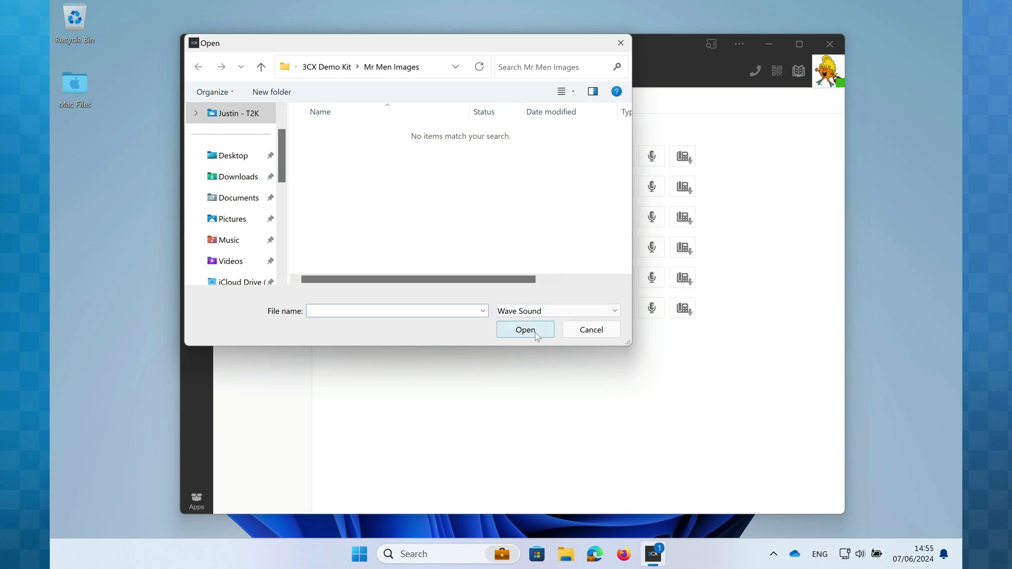
click(596, 333)
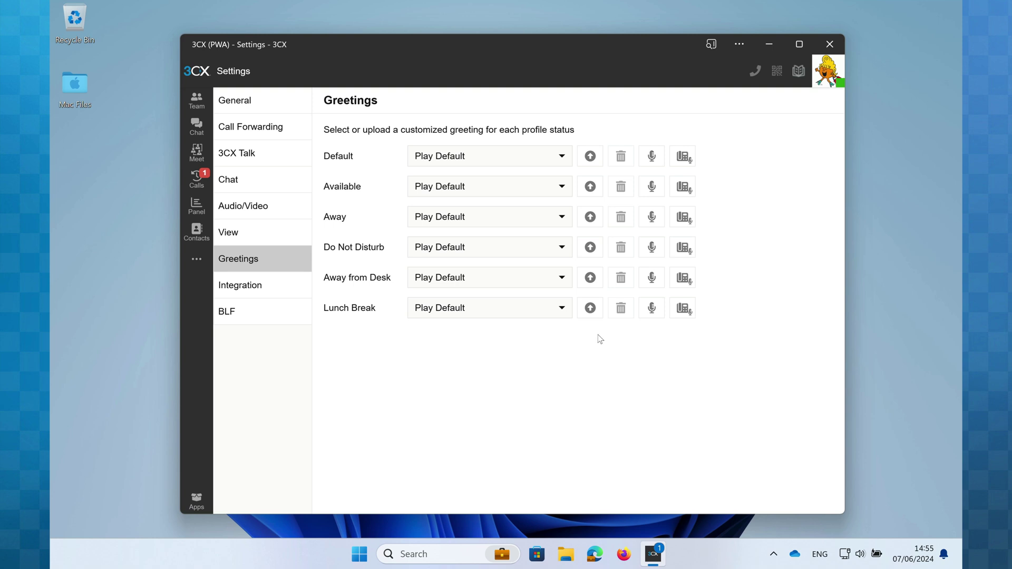
Record a Lunch Break greeting of about 11 seconds named "Holiday August 2024" with the microphone and upload it.
click(653, 308)
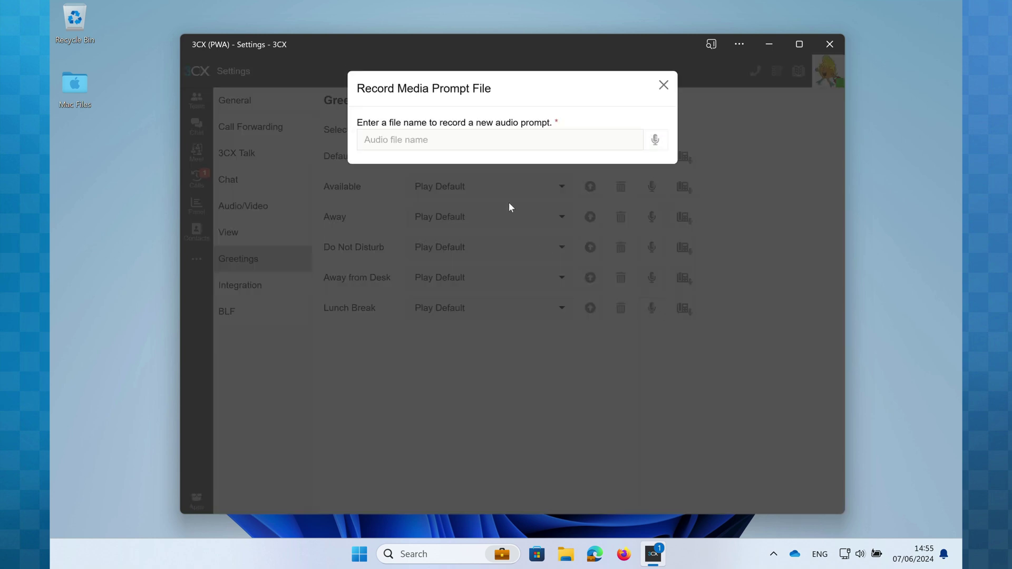
click(423, 140)
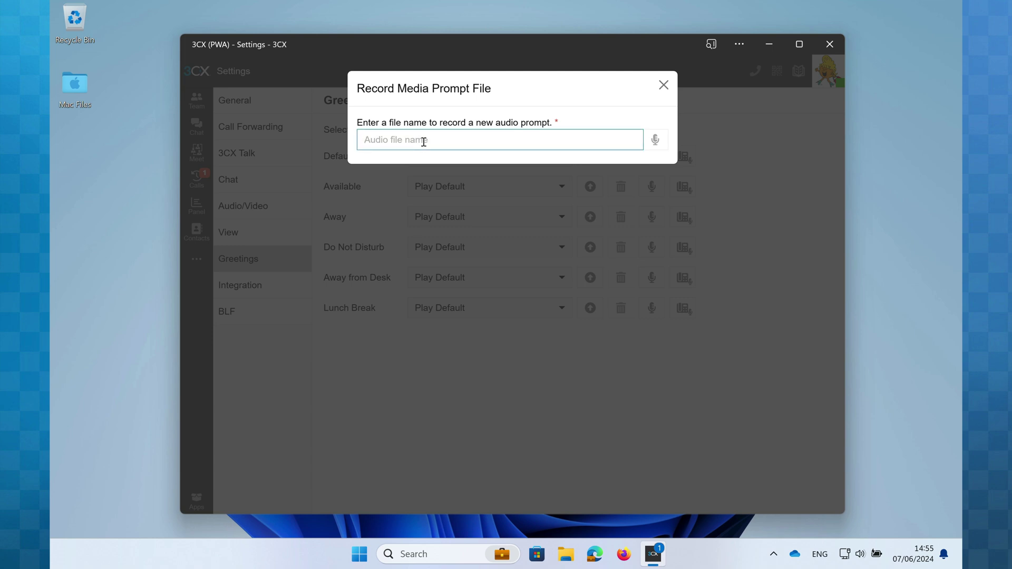
text(Holiday August 2020)
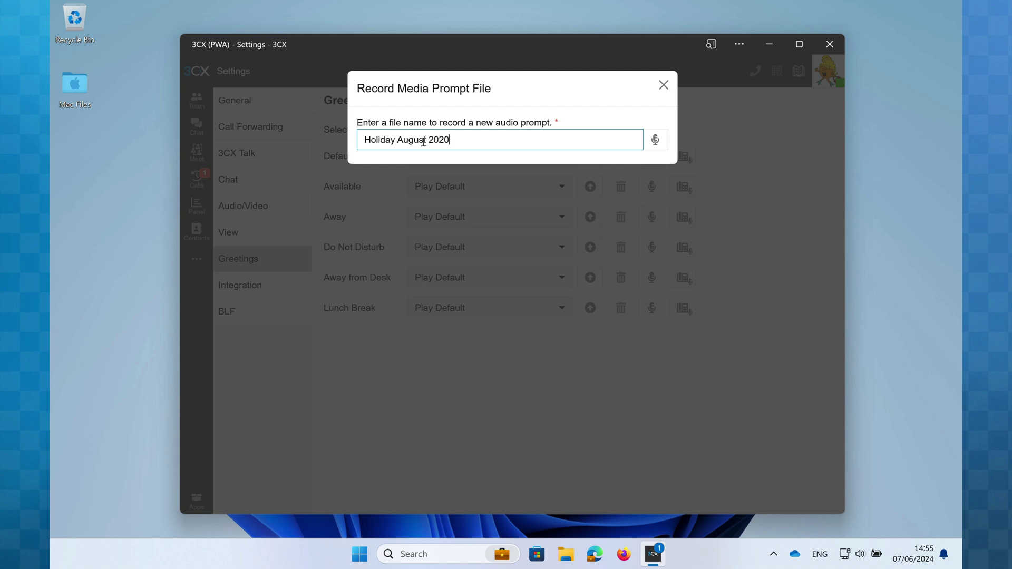
key(BackSpace)
text(4)
click(655, 141)
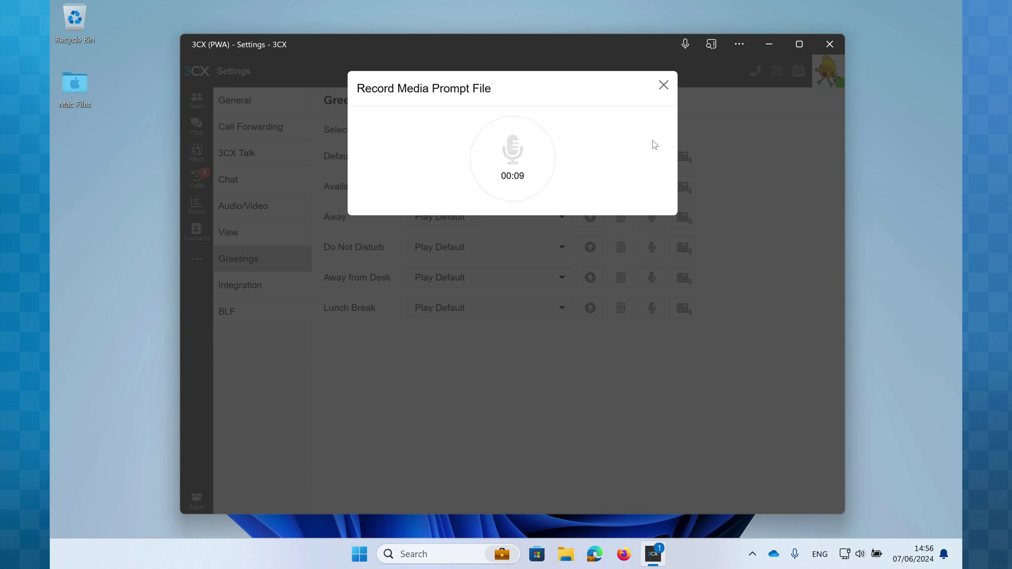
click(513, 151)
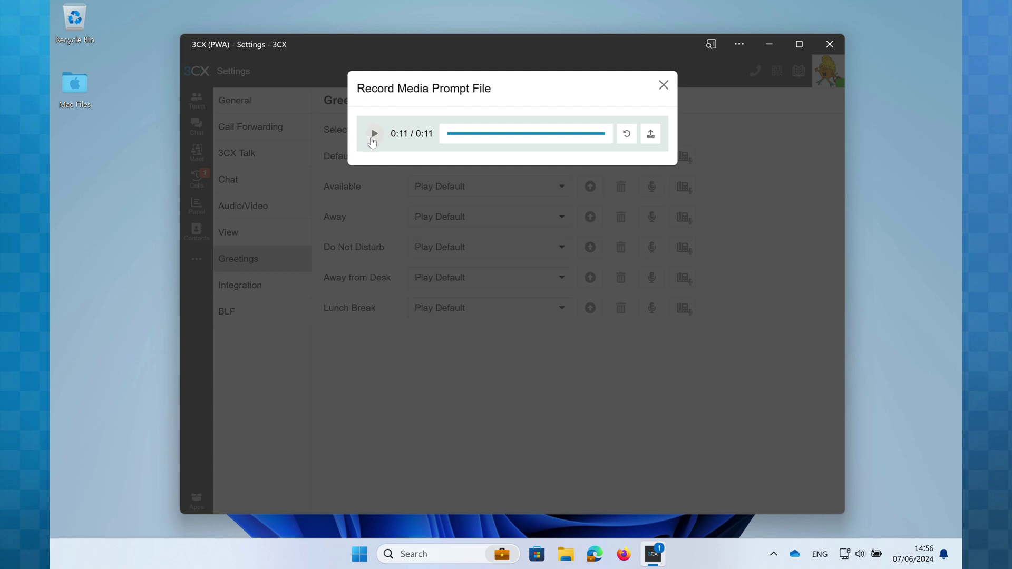
click(651, 136)
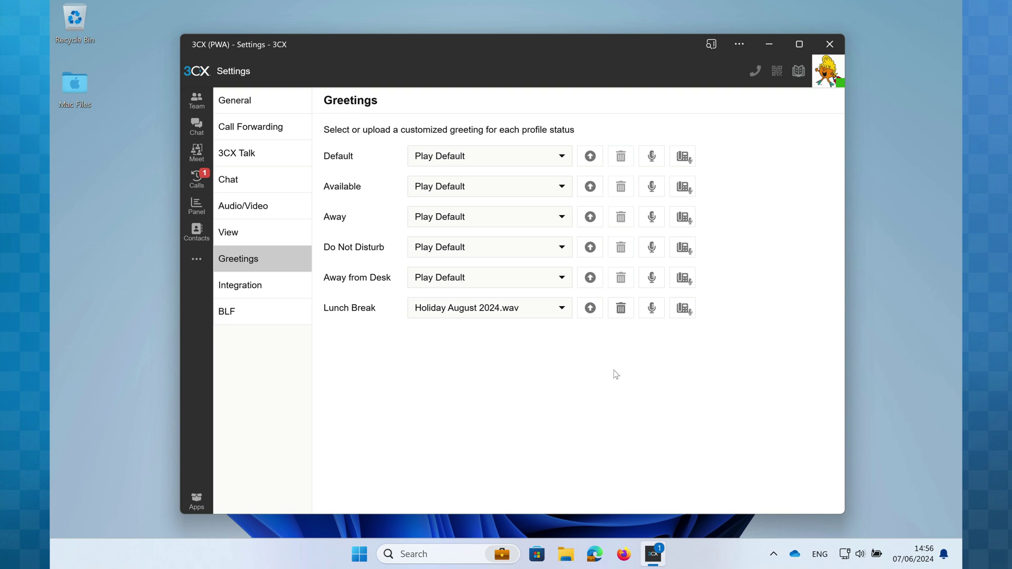
Check which greeting files are offered for the Default and Do Not Disturb statuses, leaving the selections as they are.
click(464, 156)
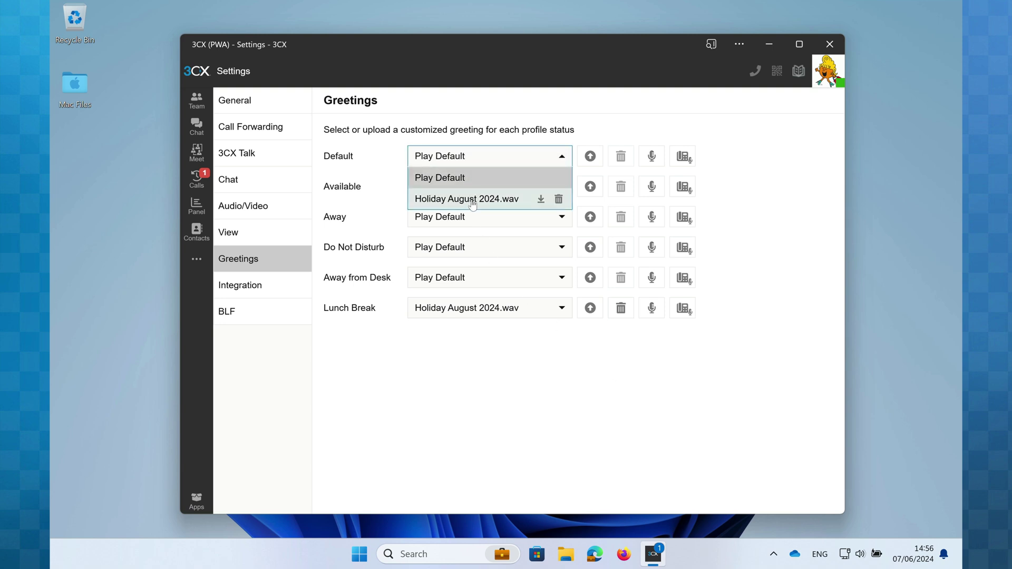
click(472, 245)
click(491, 388)
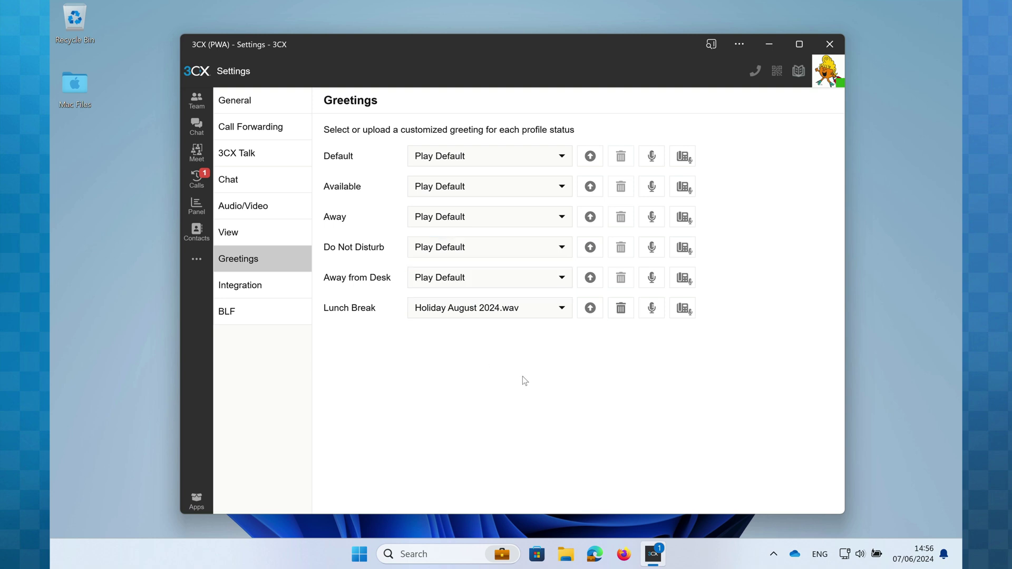
Record the prompt sample.wav by phone for the Available status, answering the RecordFile call and entering # and 0 on its keypad.
click(684, 185)
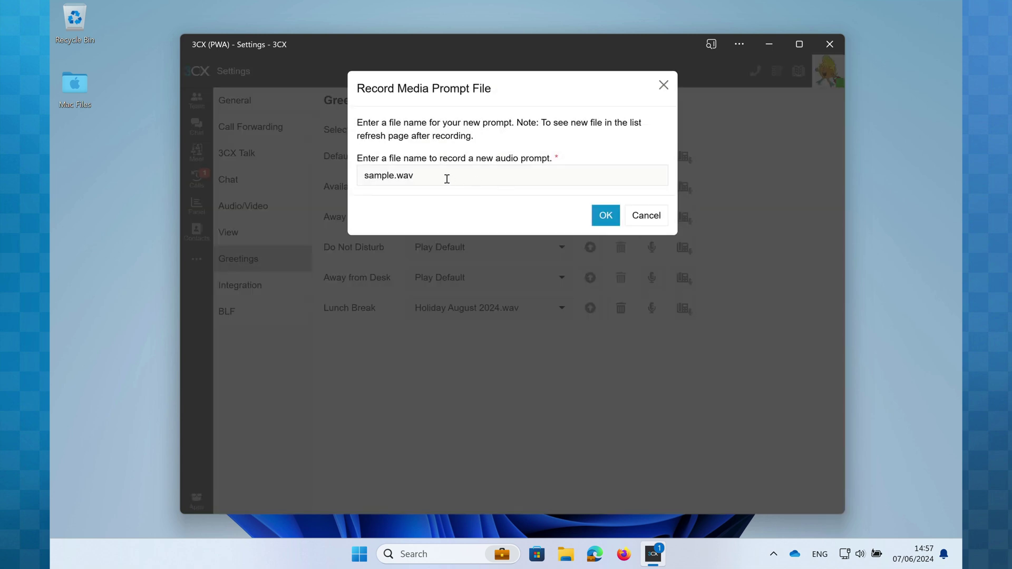
click(605, 216)
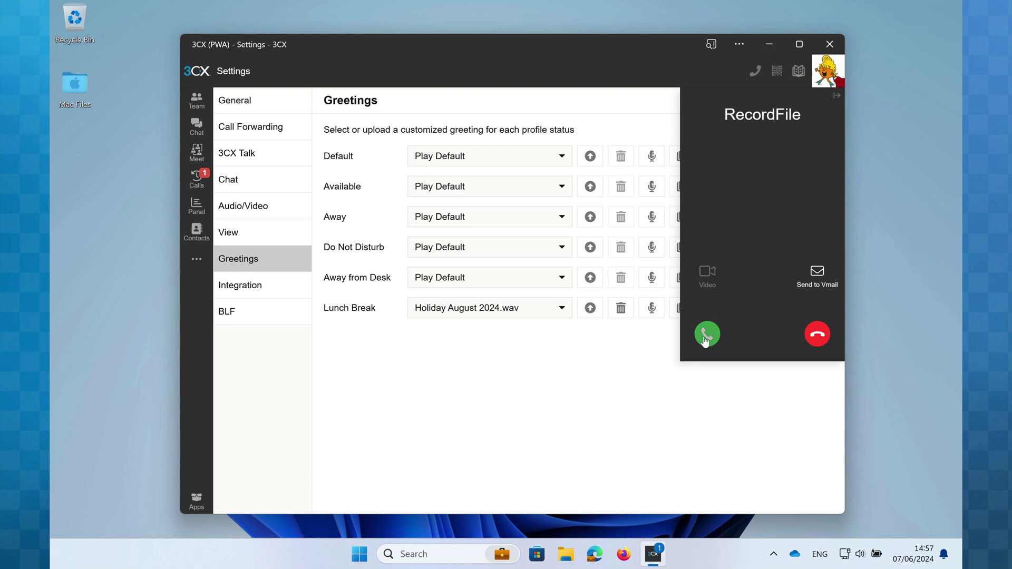
click(706, 337)
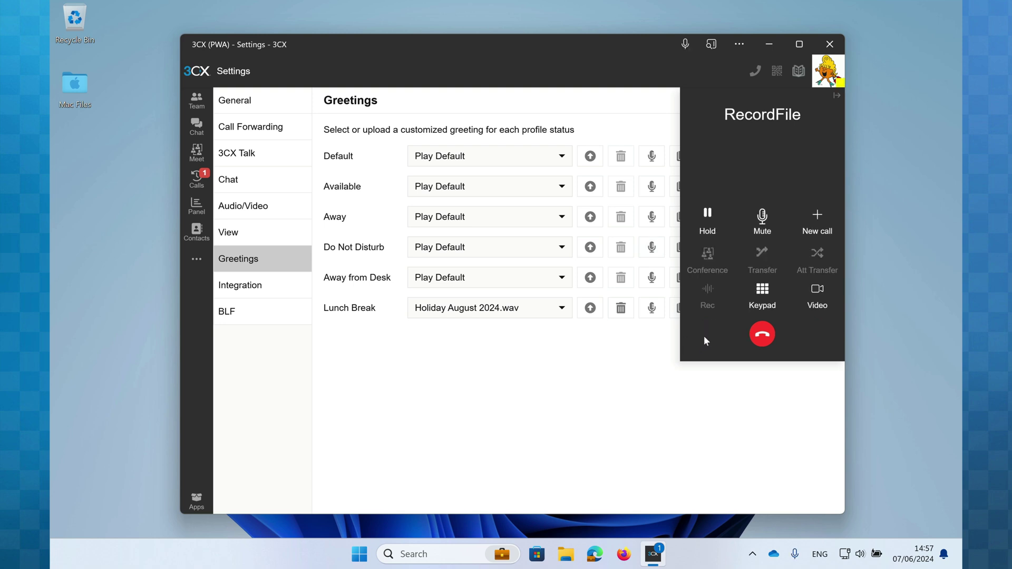
click(760, 298)
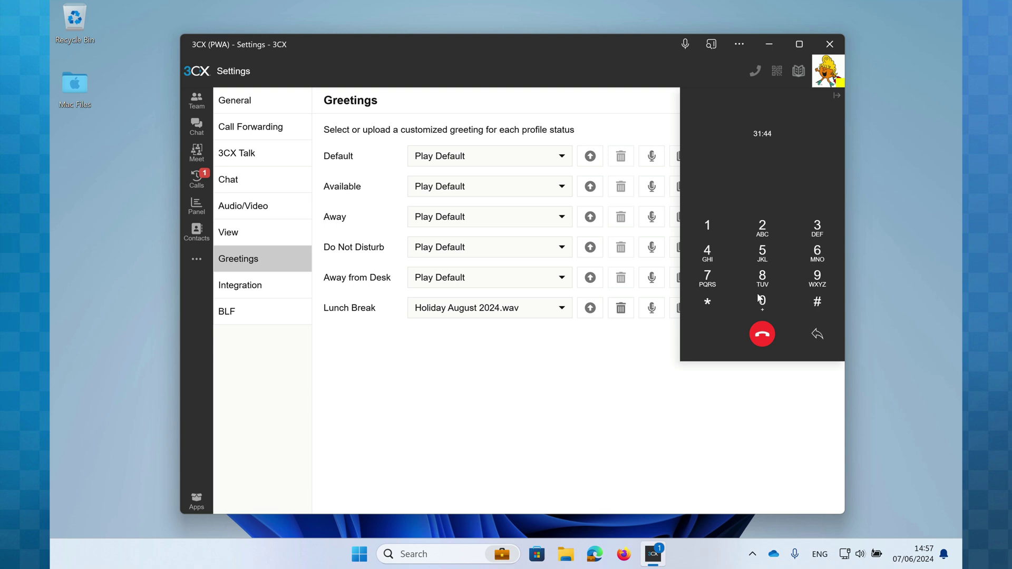
click(817, 309)
click(762, 303)
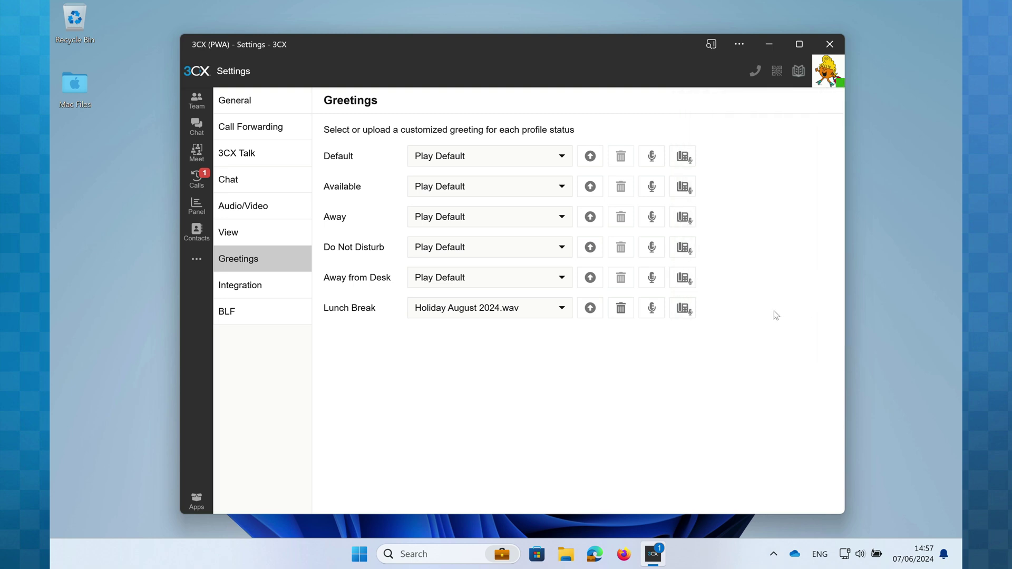
Refresh the Greetings page and set the Available greeting to sample.wav.
right_click(610, 125)
click(632, 156)
click(538, 189)
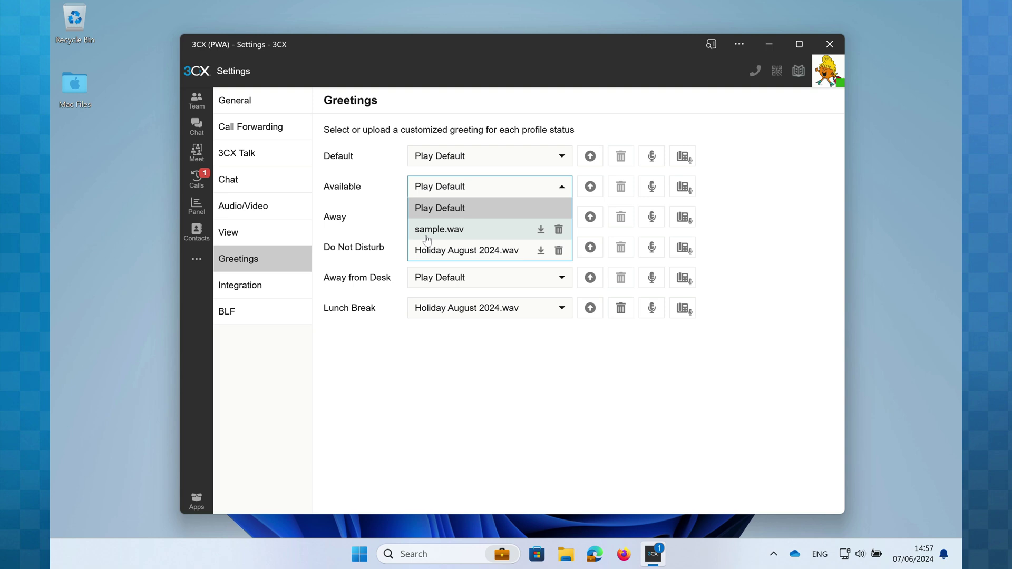
click(464, 237)
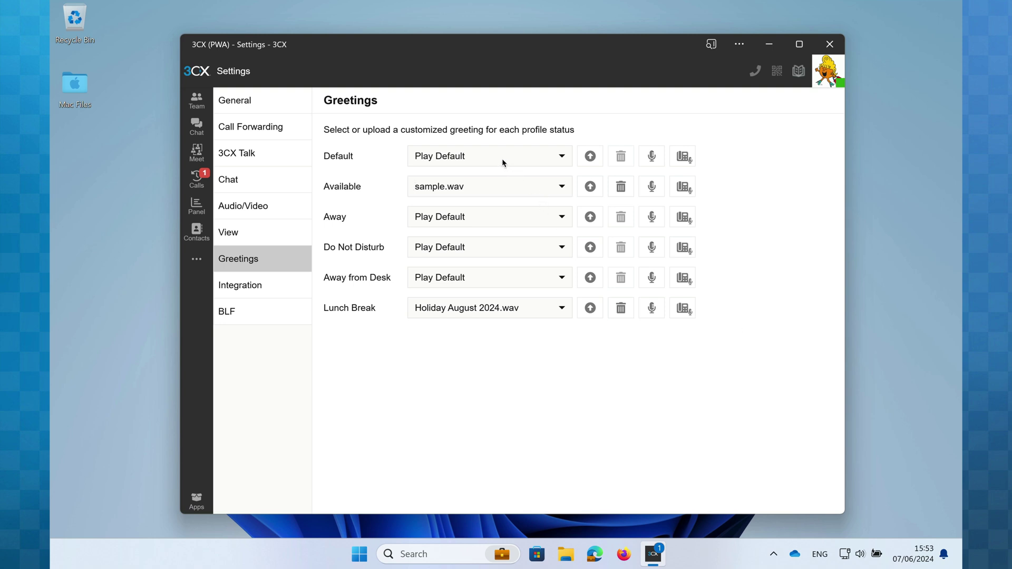
Set the Default greeting to Holiday August 2024.wav and the Lunch Break greeting to Play Default.
click(502, 160)
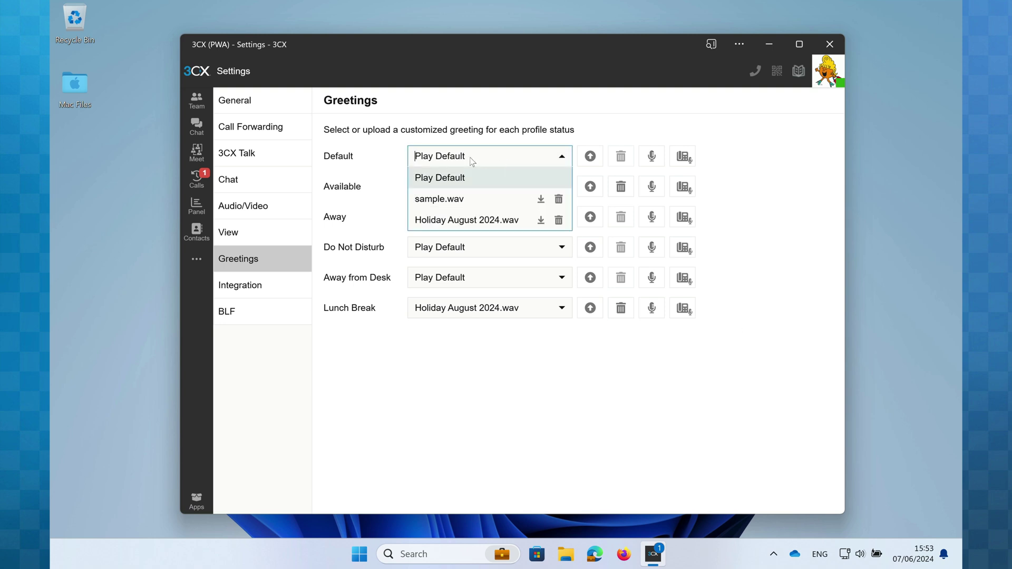
click(451, 220)
click(441, 310)
click(436, 332)
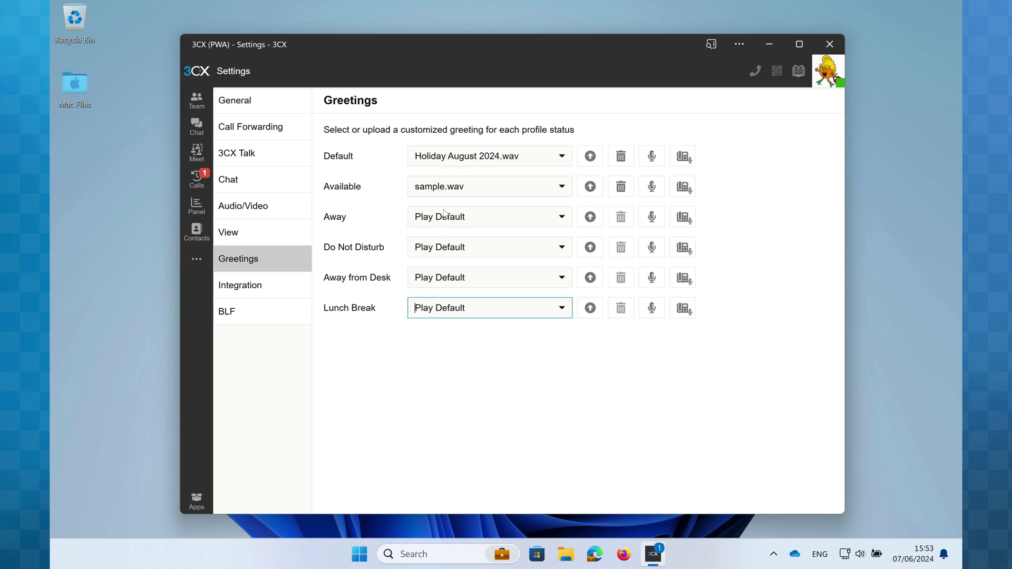
Set the Available greeting to Play Default and the Do Not Disturb greeting to sample.wav.
click(446, 191)
click(442, 209)
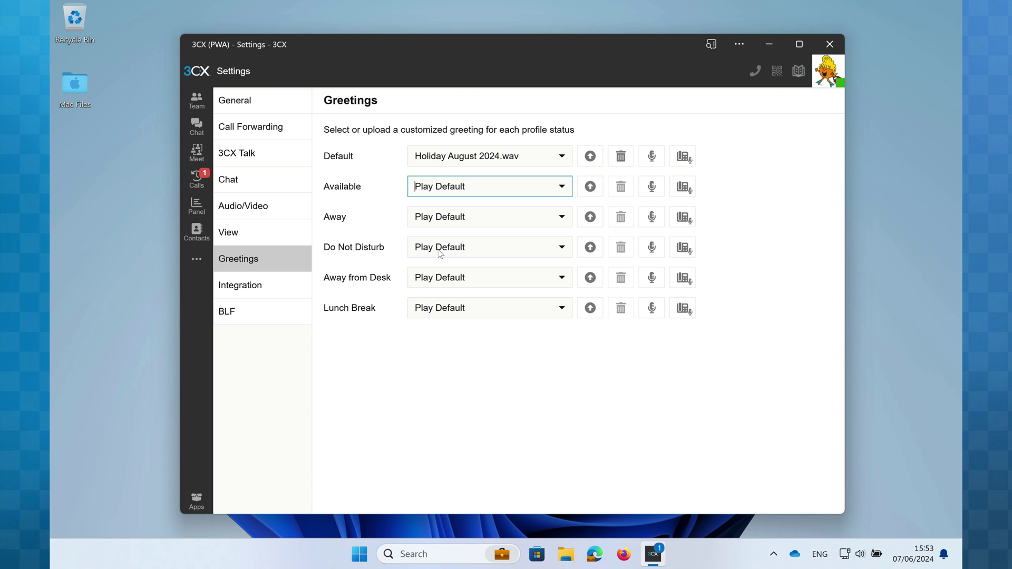
click(440, 252)
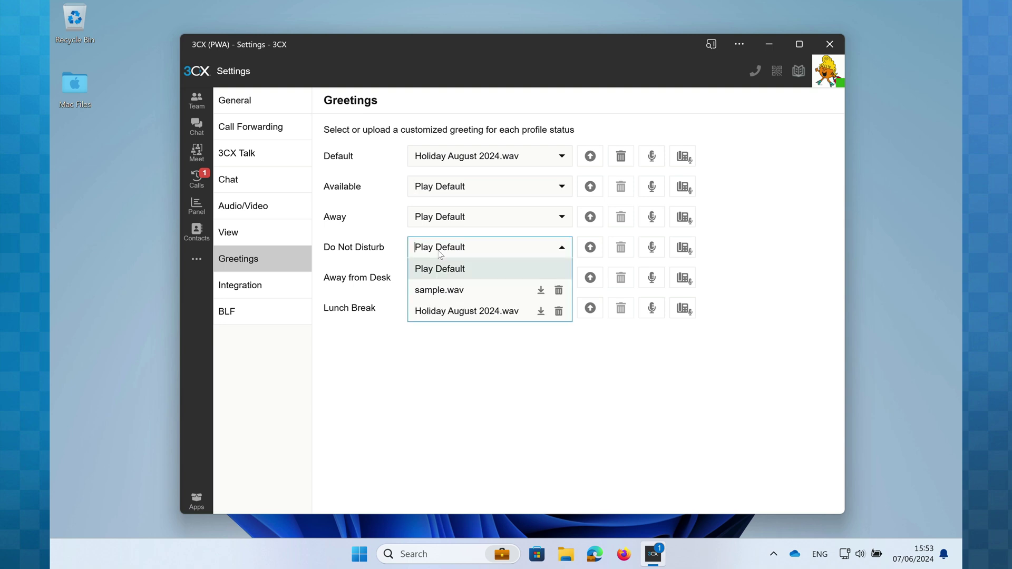
click(441, 290)
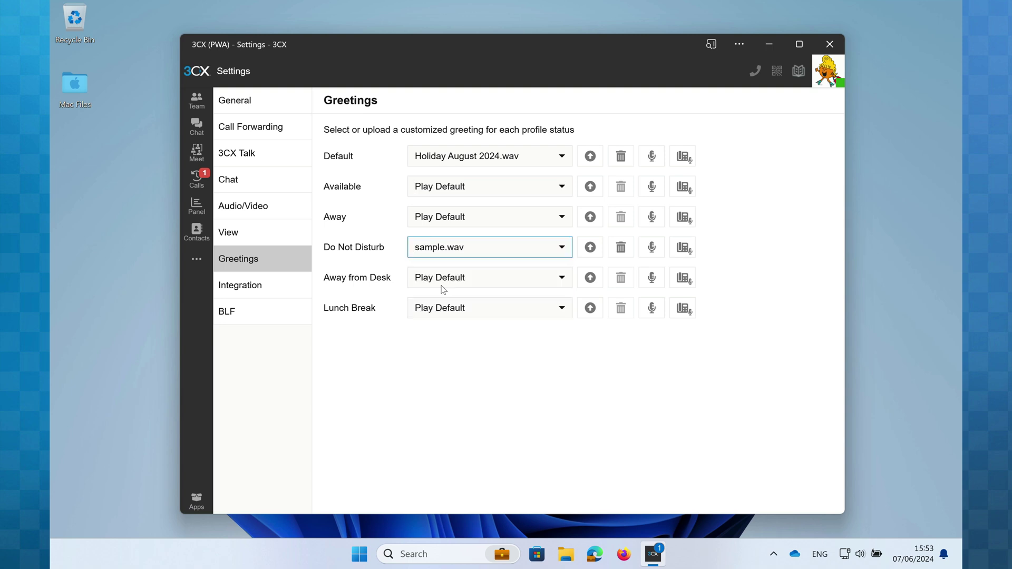
click(481, 368)
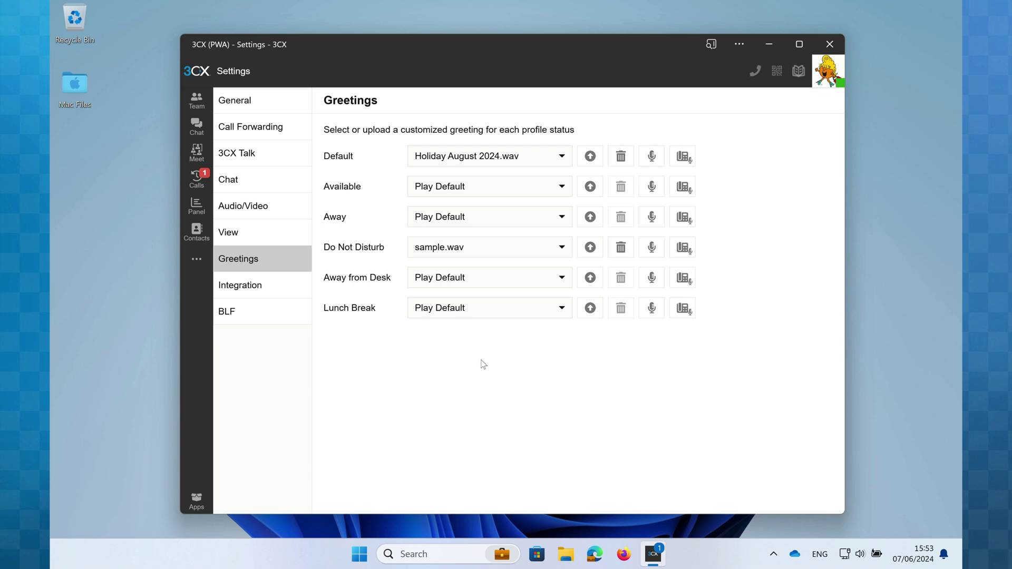
Delete the sample.wav prompt assigned to the Do Not Disturb status and confirm the deletion.
click(560, 247)
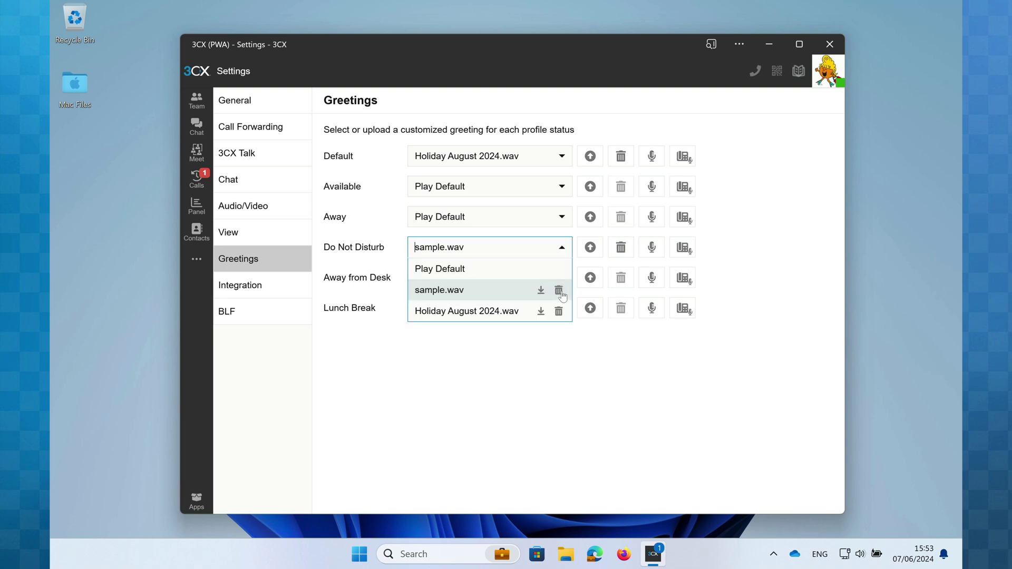
click(576, 354)
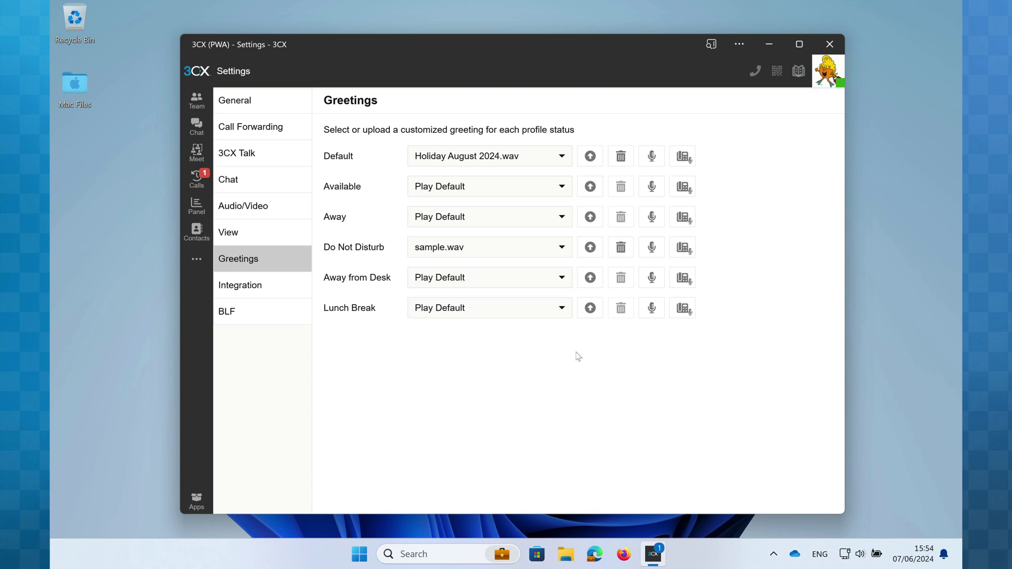
click(507, 247)
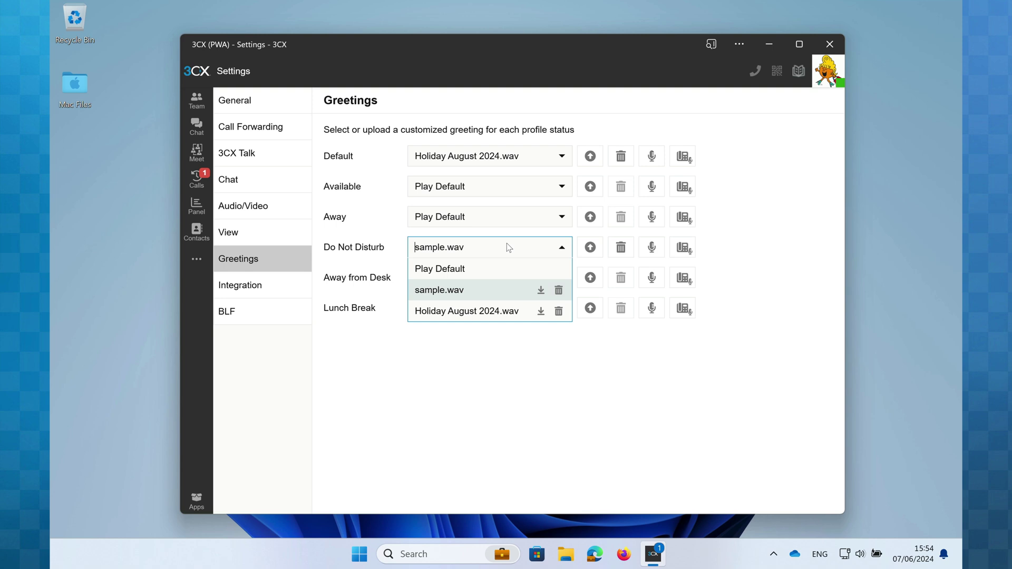
click(619, 247)
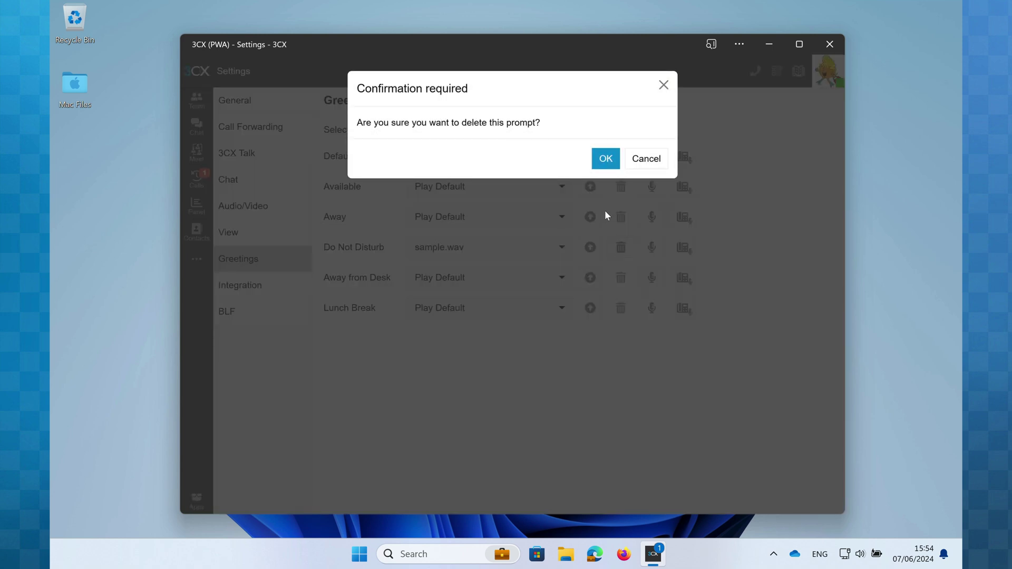
click(606, 159)
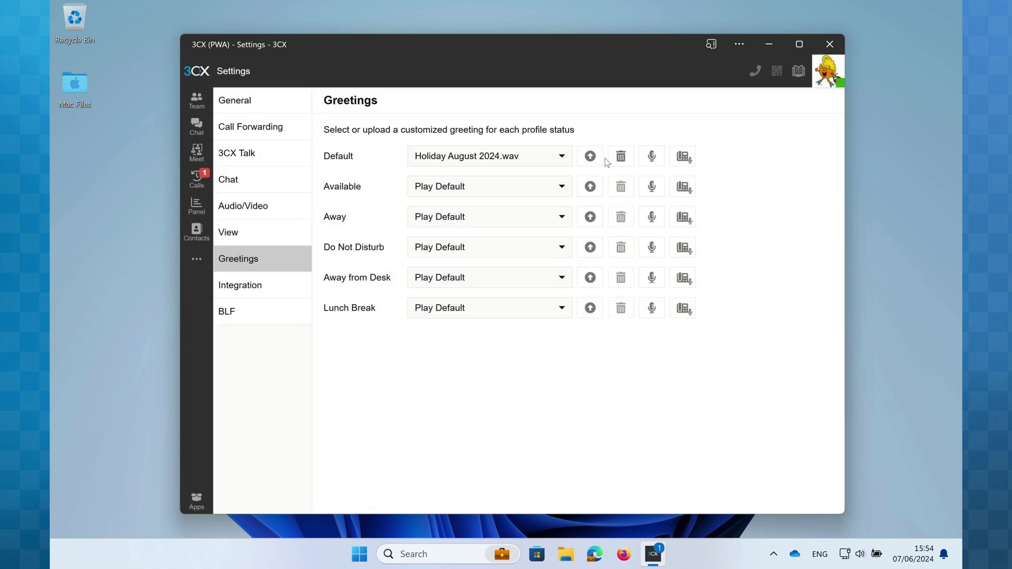